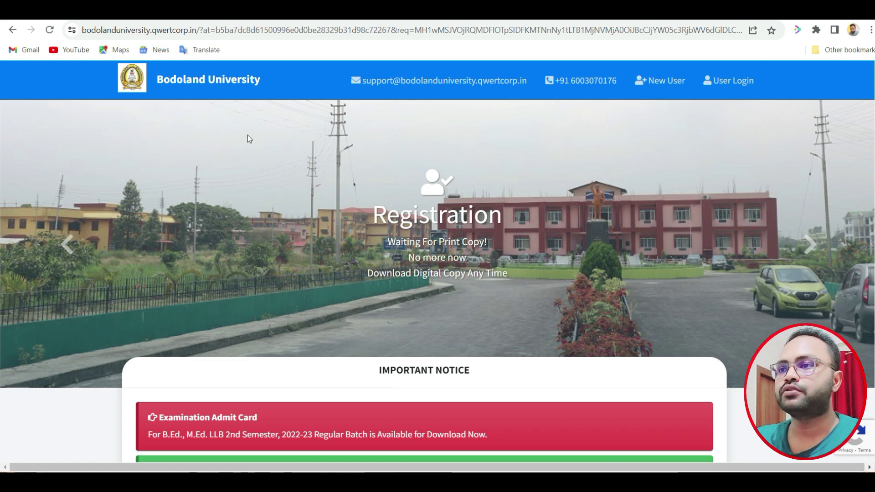
# Sign in to the university portal with the prefilled user credentials and open the applicant's profile.
pyautogui.click(721, 85)
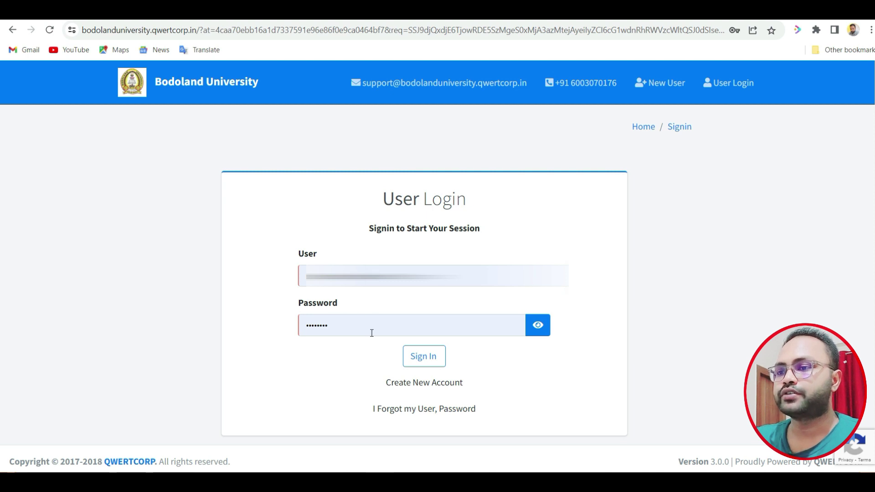
pyautogui.click(415, 360)
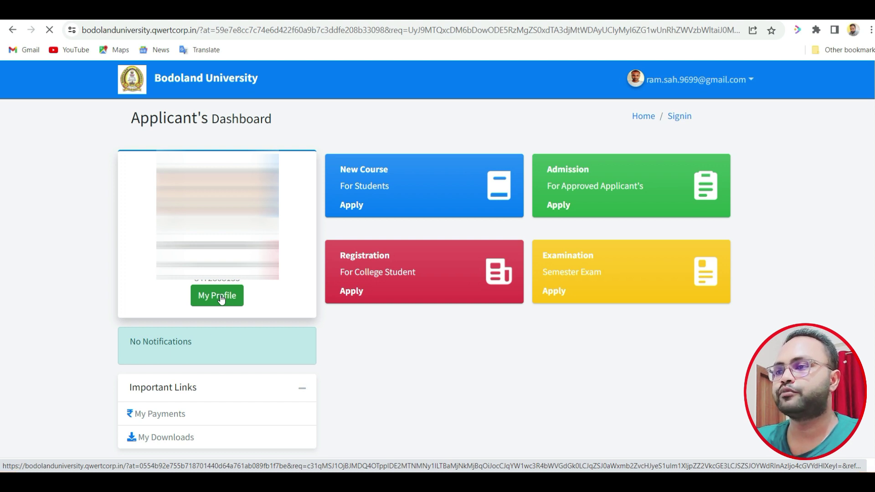
pyautogui.click(220, 296)
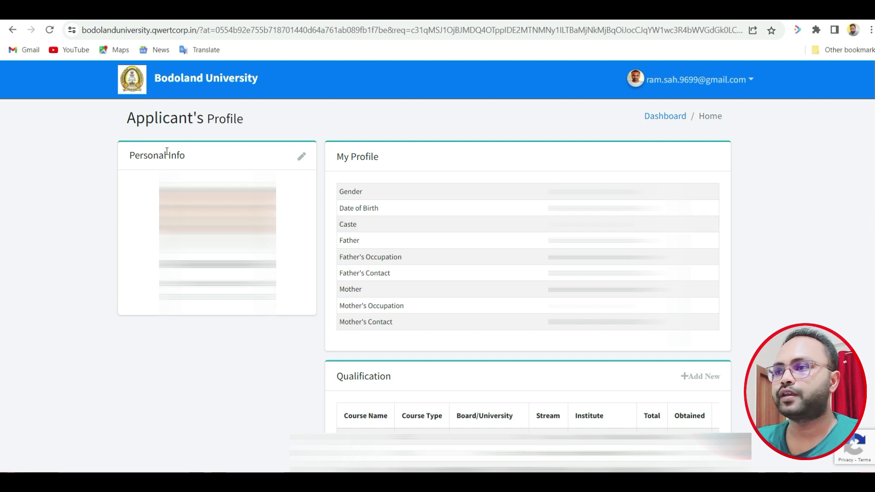
# Open the update form for the email address and phone number, try to send the verification mail, and close the form.
pyautogui.click(302, 158)
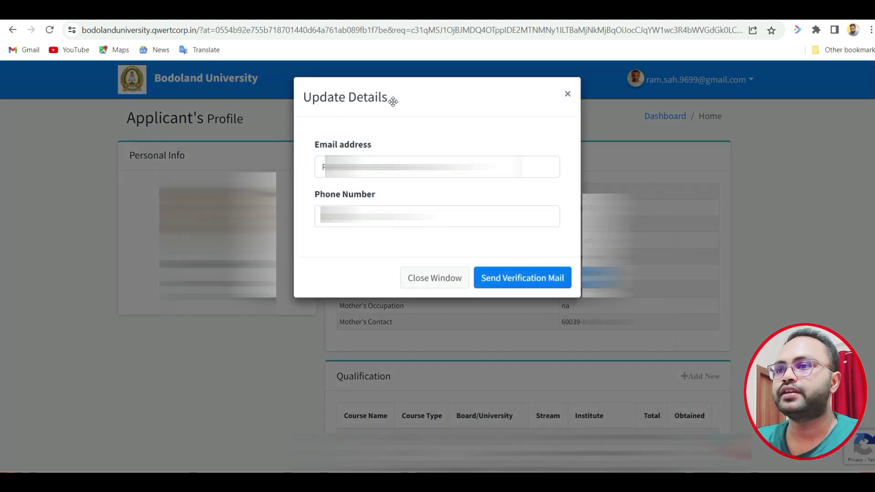
pyautogui.click(515, 283)
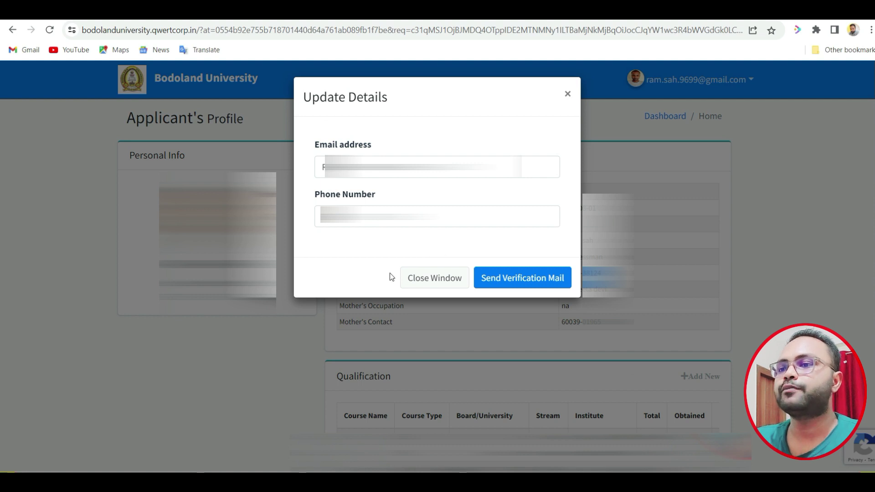
pyautogui.click(568, 93)
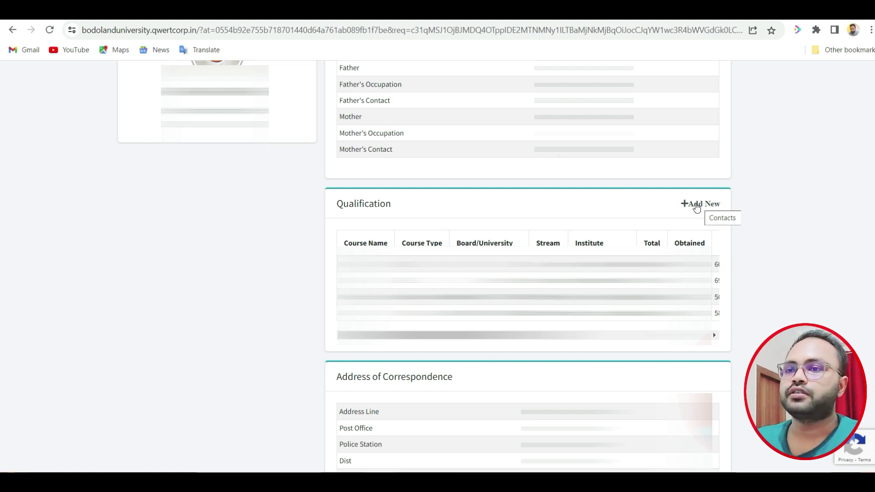
# Open a new qualification entry and review the available qualification names and the form's fields.
pyautogui.click(697, 205)
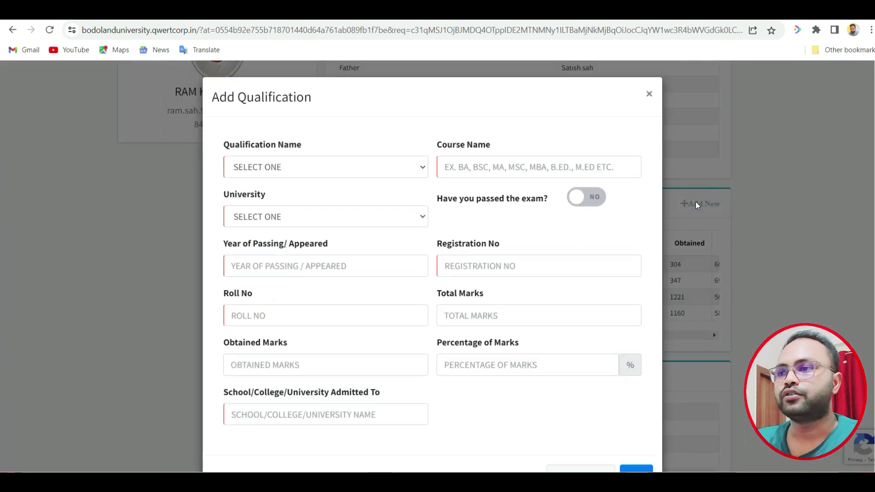
pyautogui.click(315, 166)
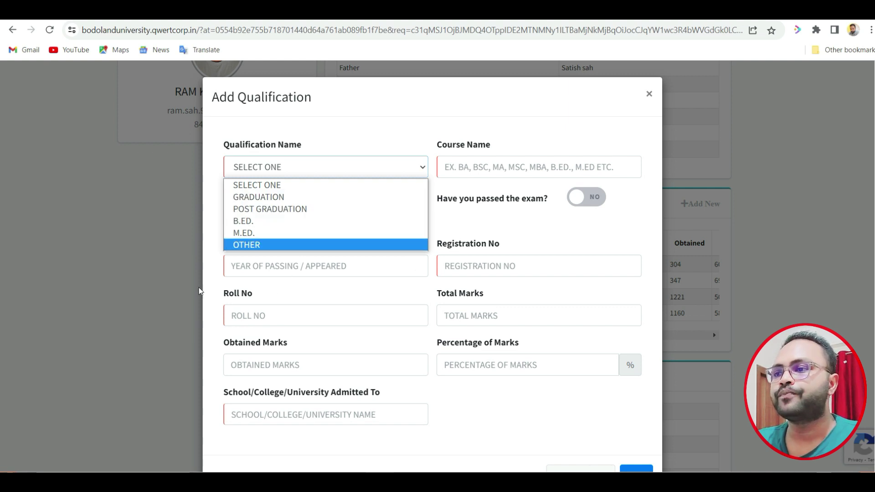
pyautogui.click(199, 291)
pyautogui.scroll(-1, 401, 319)
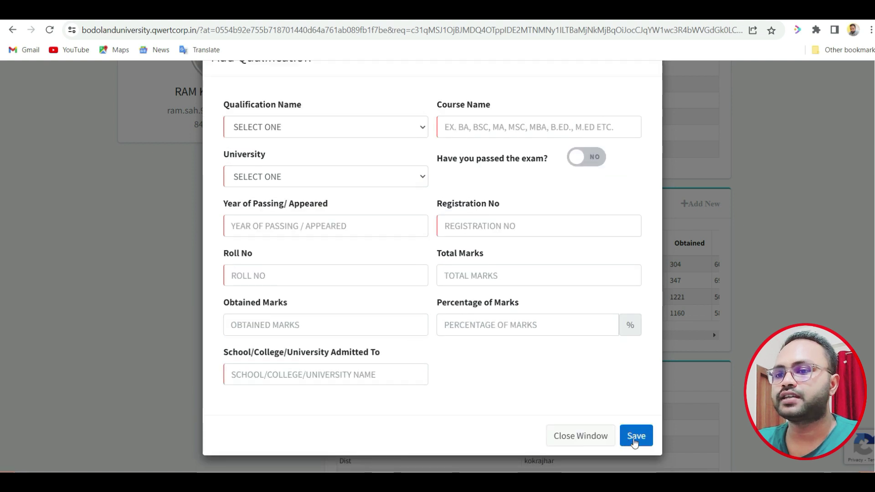
pyautogui.scroll(1, 529, 383)
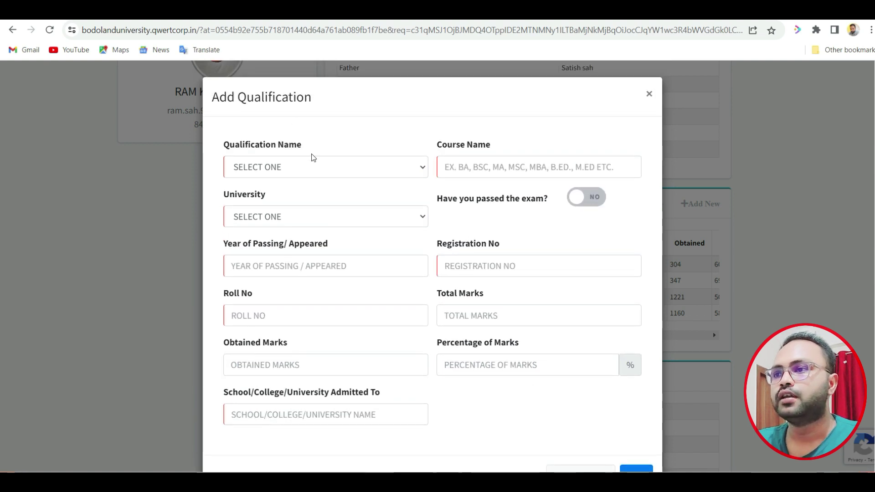
# Set the new entry's qualification name to Graduation and its university to Other.
pyautogui.click(338, 171)
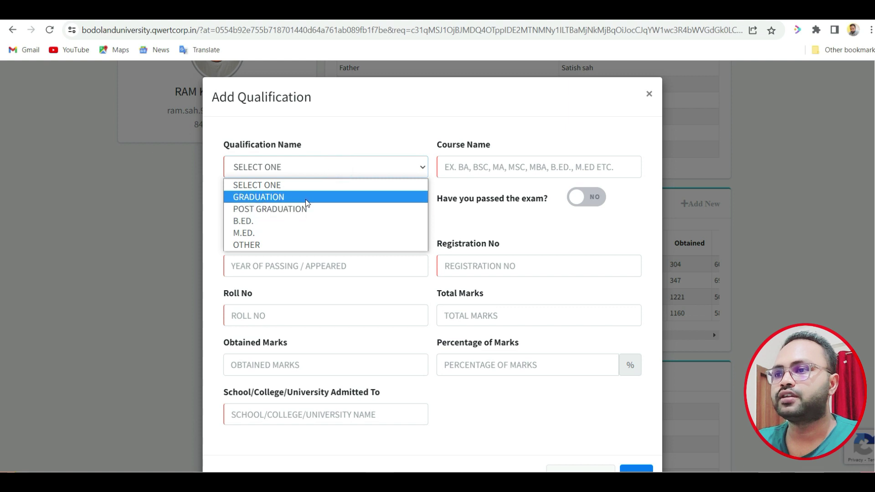
pyautogui.click(306, 202)
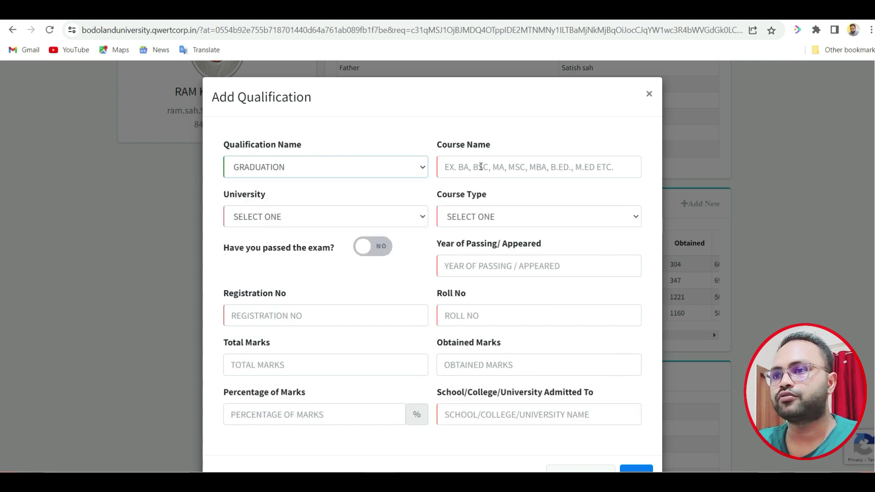
pyautogui.click(275, 217)
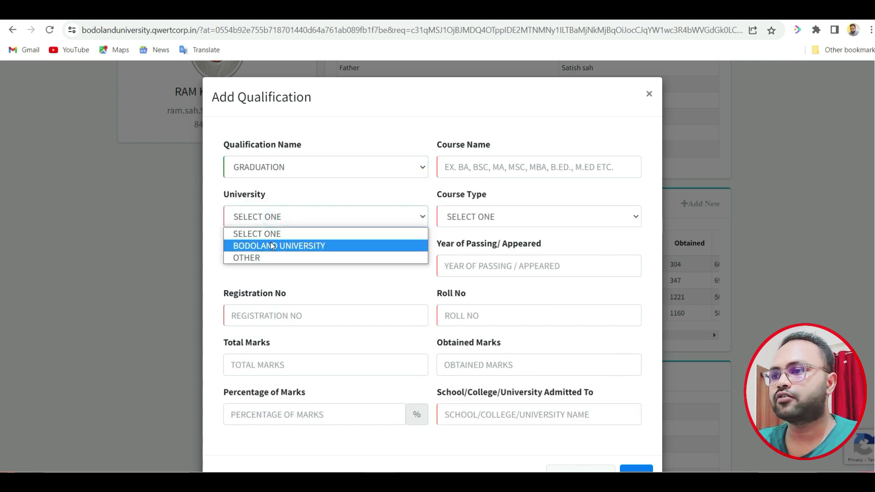
pyautogui.click(246, 258)
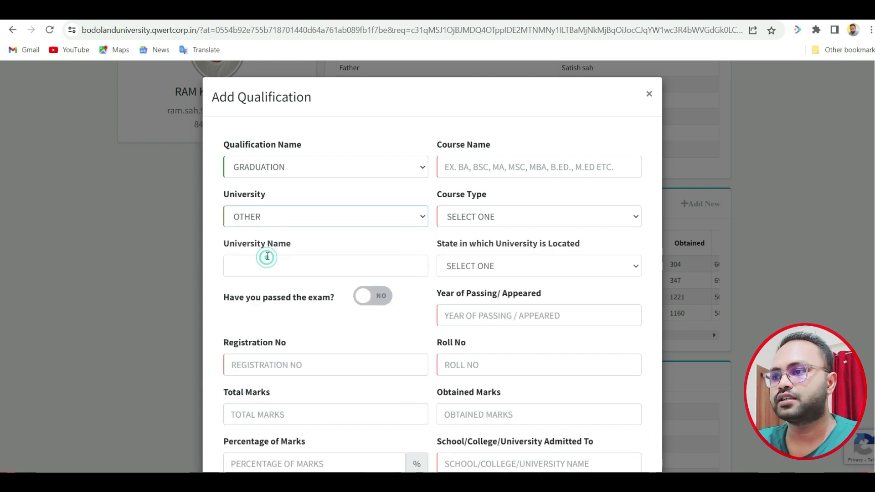
pyautogui.click(277, 216)
pyautogui.click(283, 247)
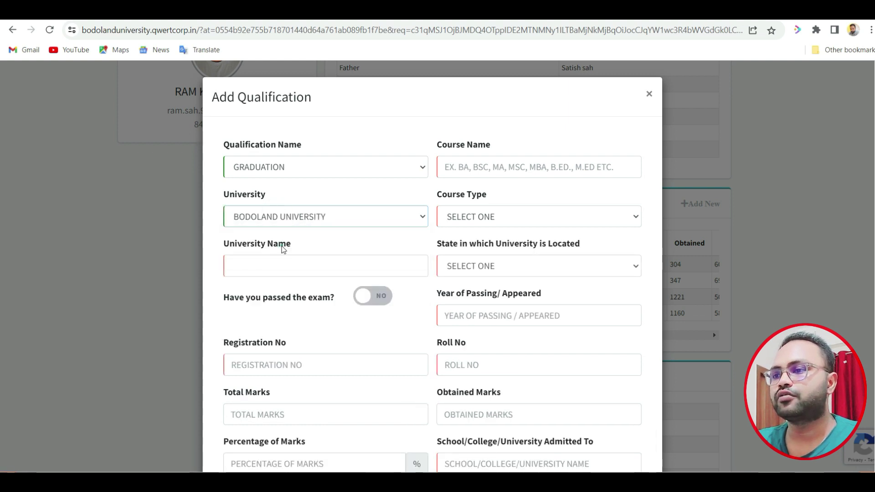
pyautogui.click(329, 219)
pyautogui.click(315, 257)
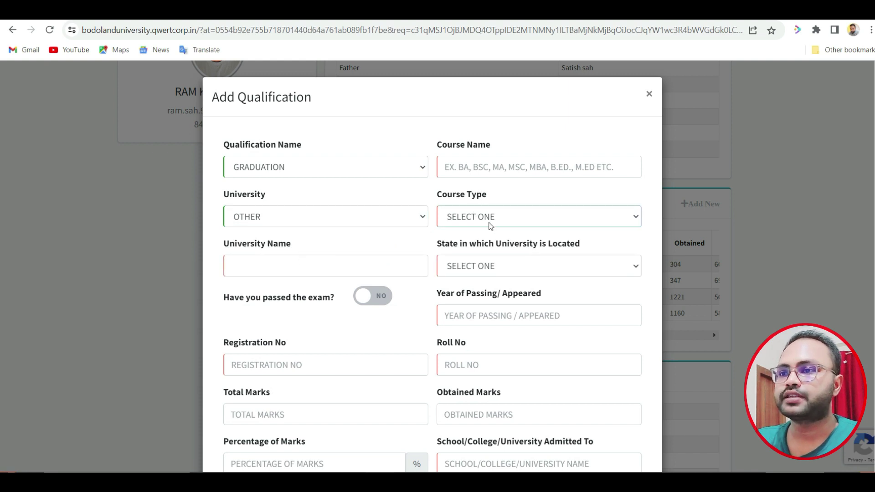
# Review the course type options and set the state in which the university is located to Other.
pyautogui.click(489, 220)
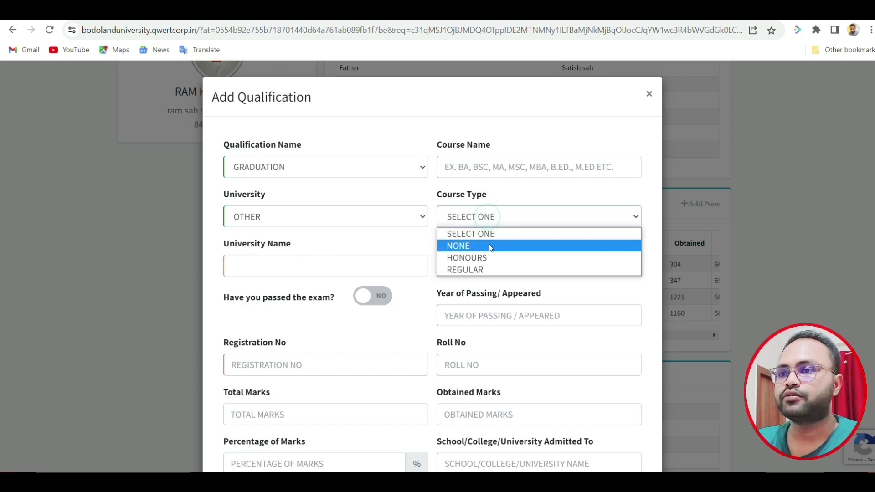
pyautogui.click(492, 218)
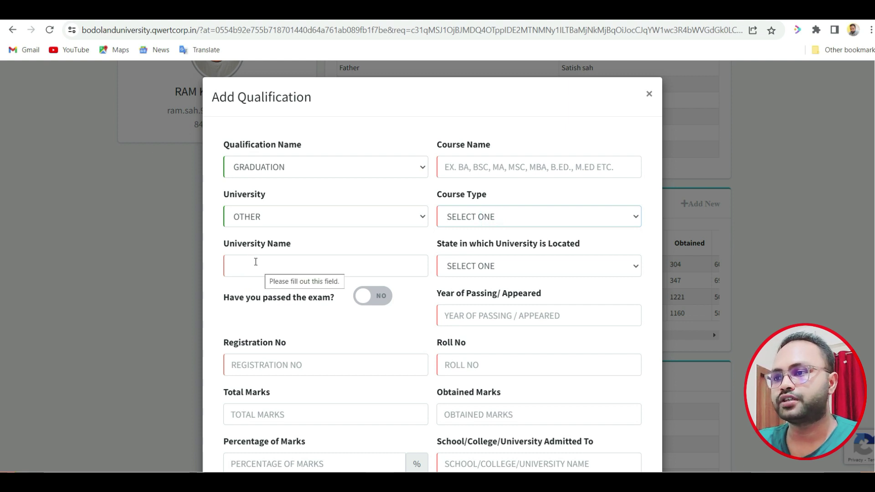
pyautogui.click(468, 246)
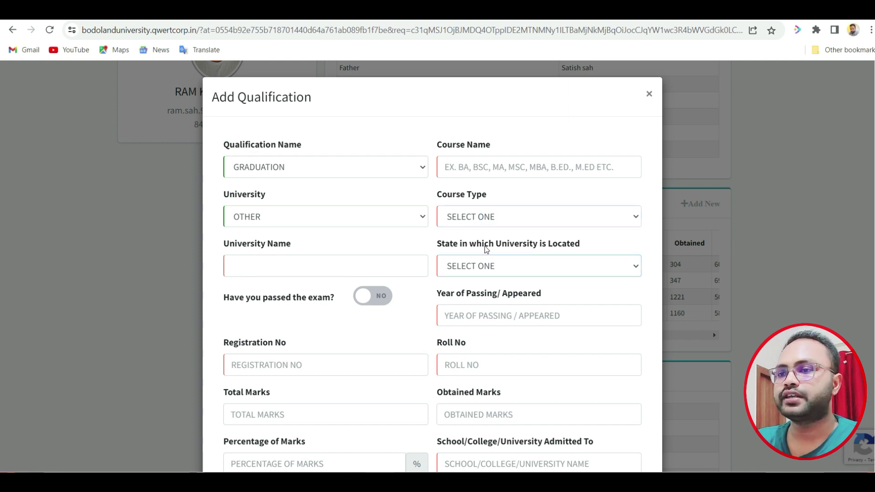
pyautogui.click(543, 270)
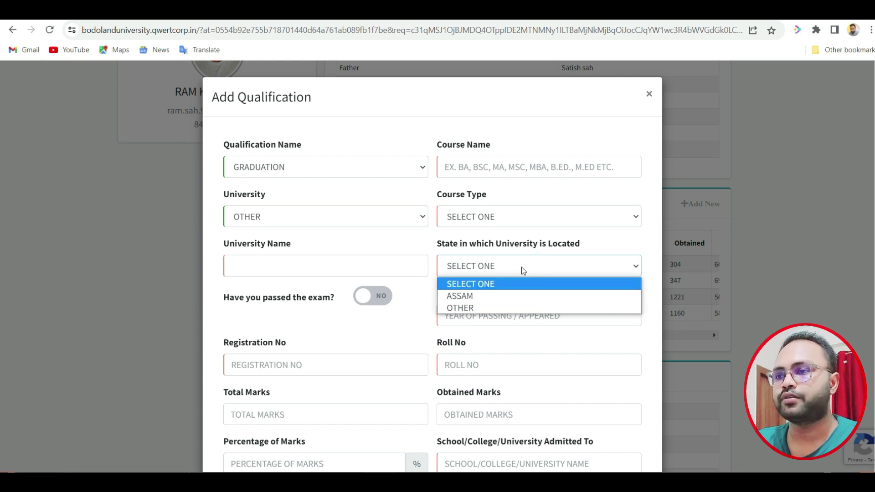
pyautogui.click(511, 296)
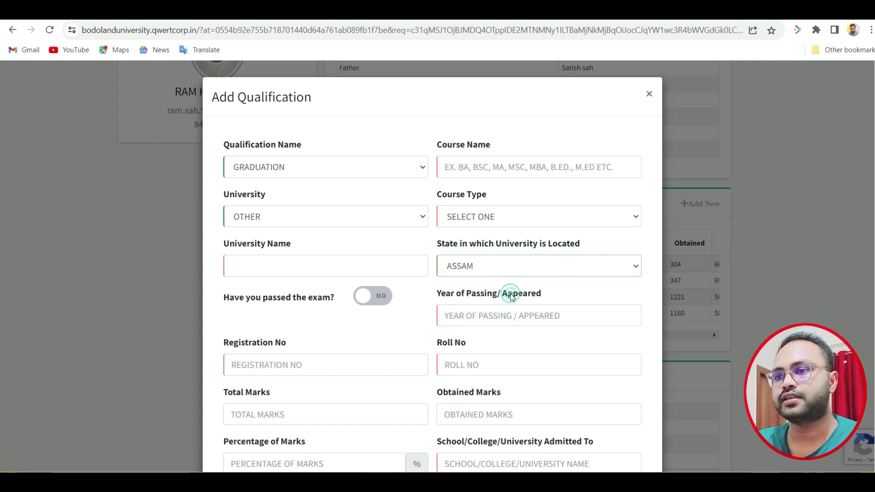
pyautogui.click(502, 273)
pyautogui.click(483, 306)
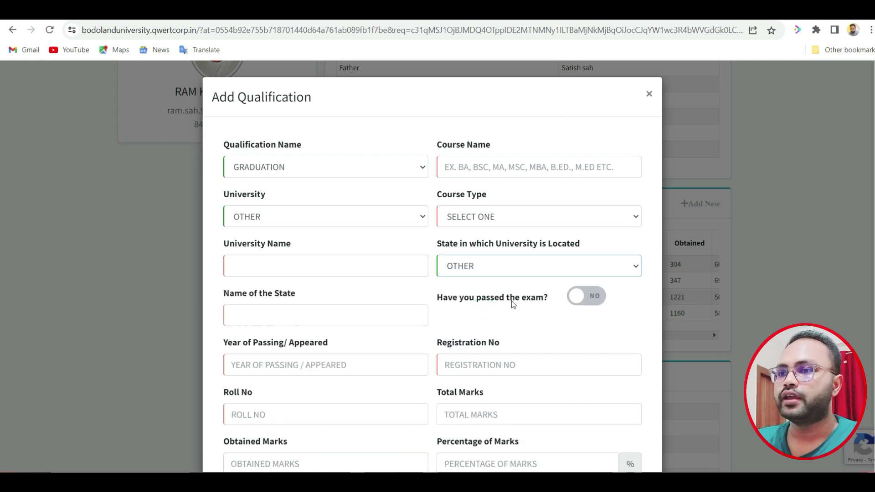
# Mark the qualification's exam as passed and try to save the entry.
pyautogui.scroll(-1, 555, 306)
pyautogui.click(594, 241)
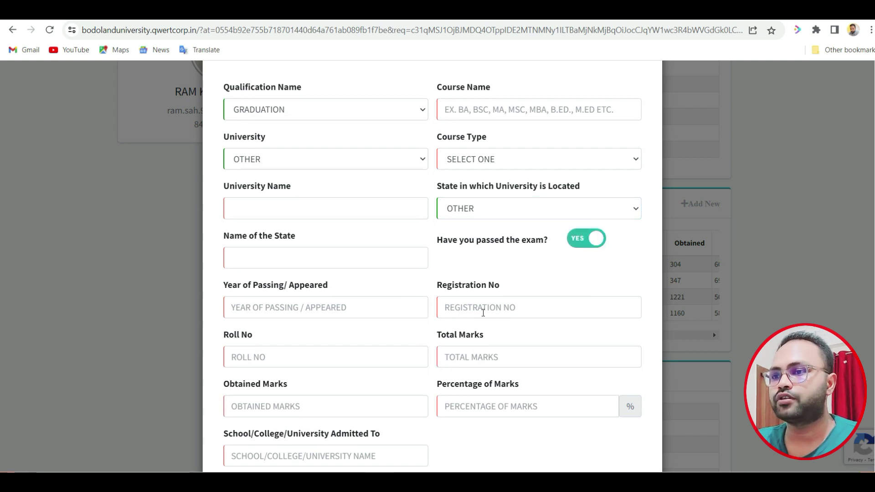
pyautogui.scroll(-1, 292, 290)
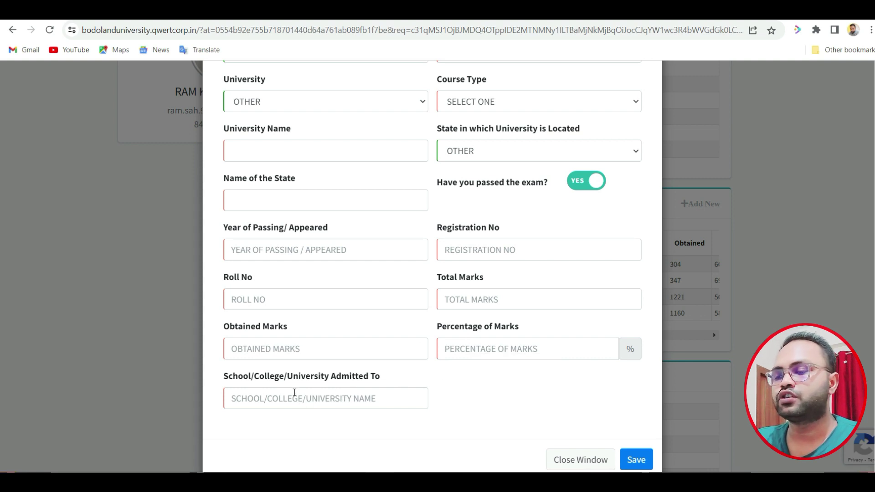
pyautogui.scroll(-2, 295, 393)
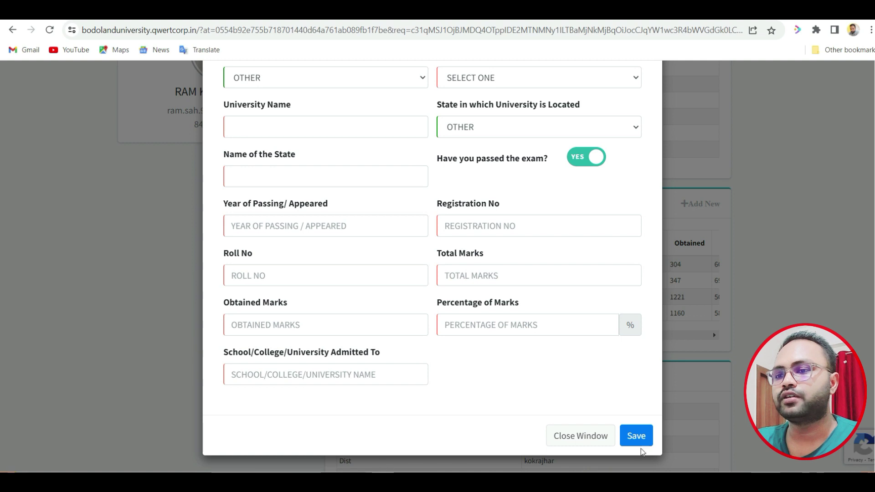
pyautogui.click(634, 437)
pyautogui.scroll(3, 502, 413)
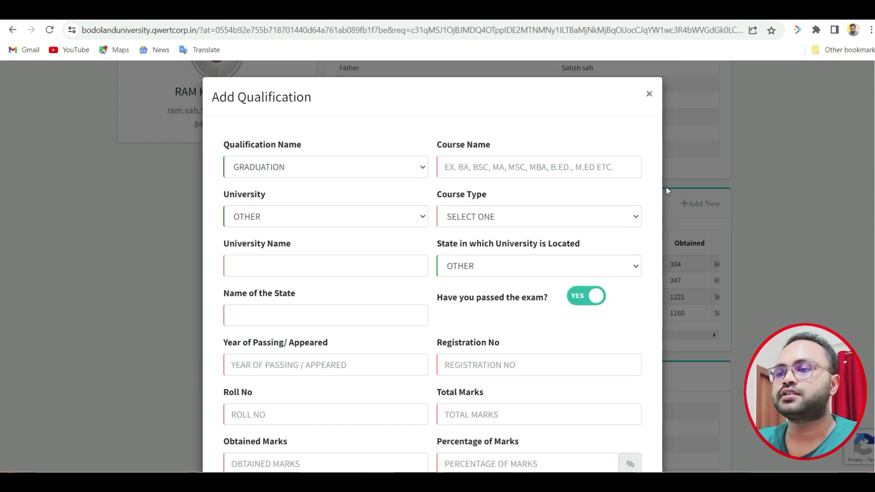
# Close the qualification form and return to the applicant's dashboard.
pyautogui.click(648, 94)
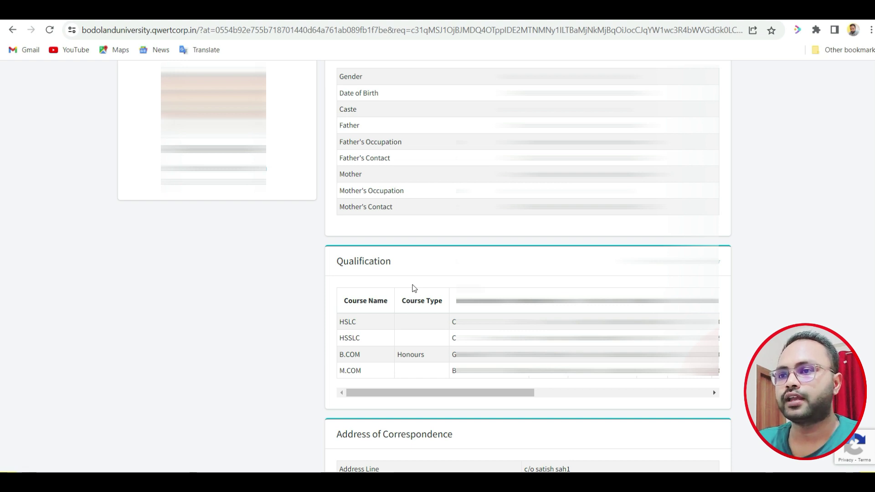
pyautogui.scroll(3, 414, 288)
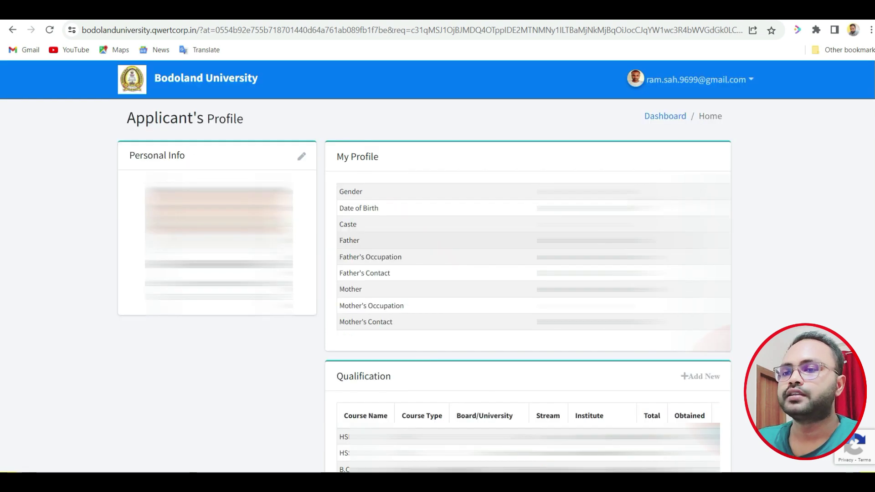
pyautogui.click(666, 117)
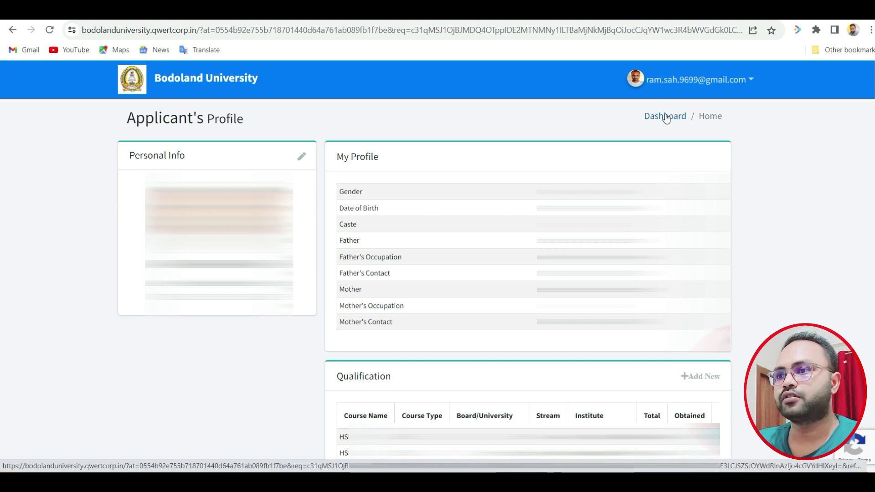